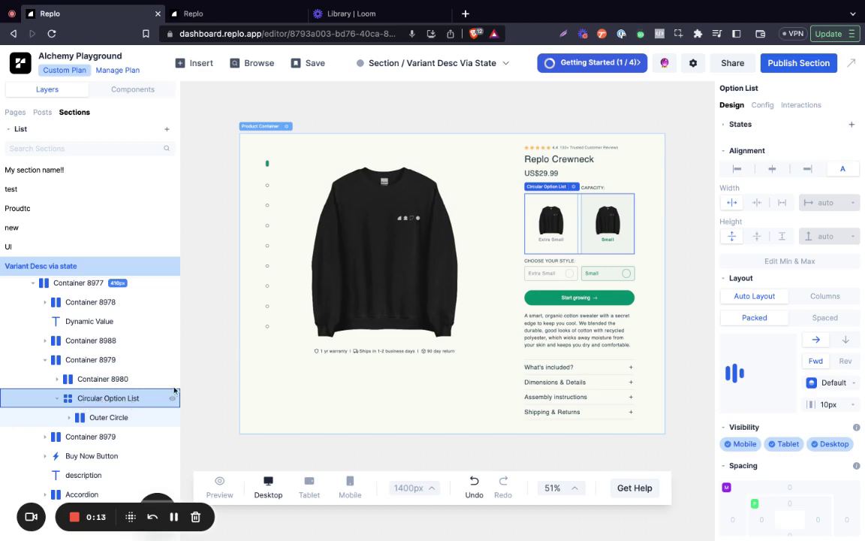
Step: Select the Outer Circle layer under Circular Option List to show its Default, Hover and Selected states
left_click(111, 417)
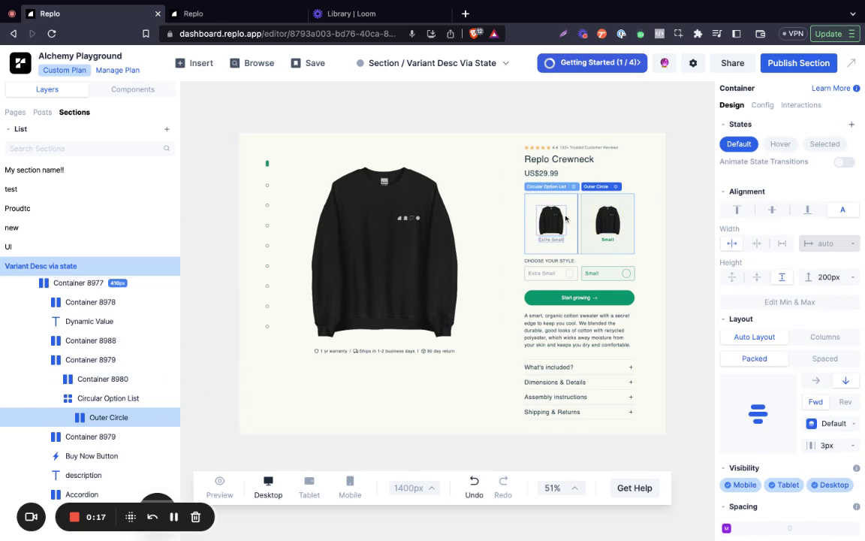
Step: Duplicate the Outer Circle layer and compare both Outer Circle copies on the canvas
right_click(97, 421)
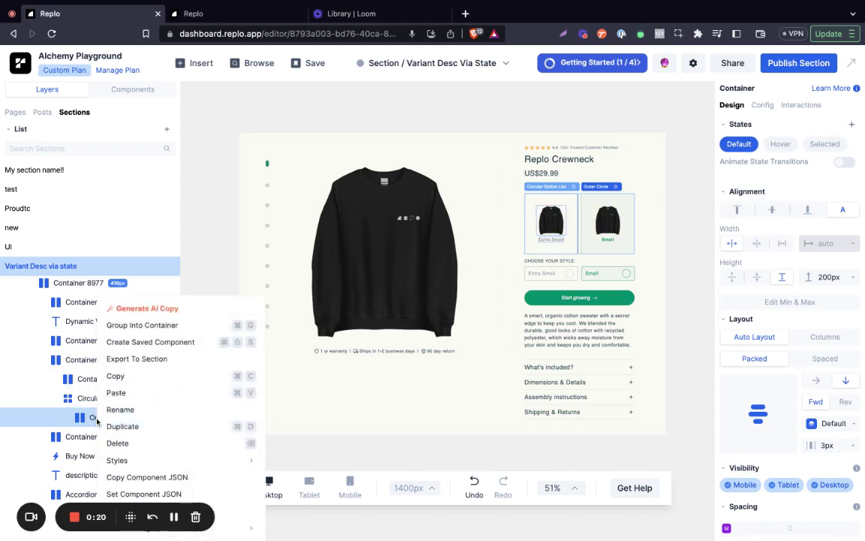
left_click(141, 427)
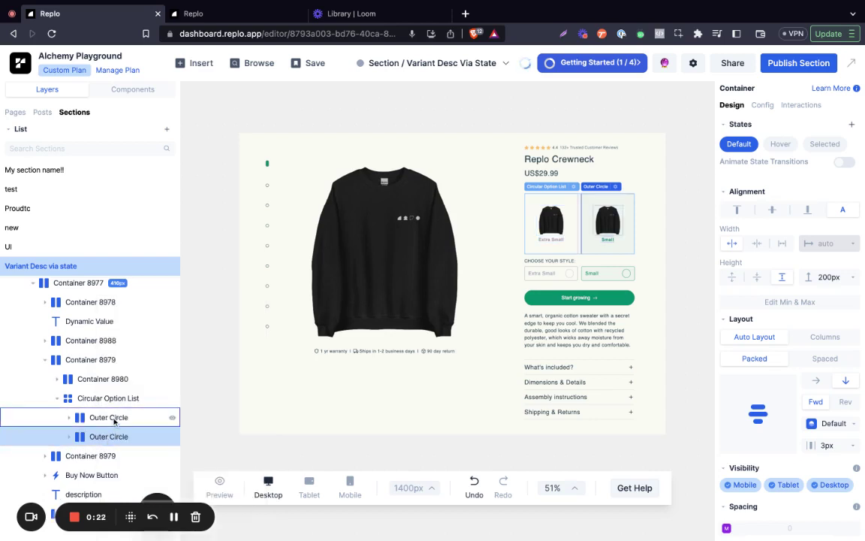
left_click(116, 421)
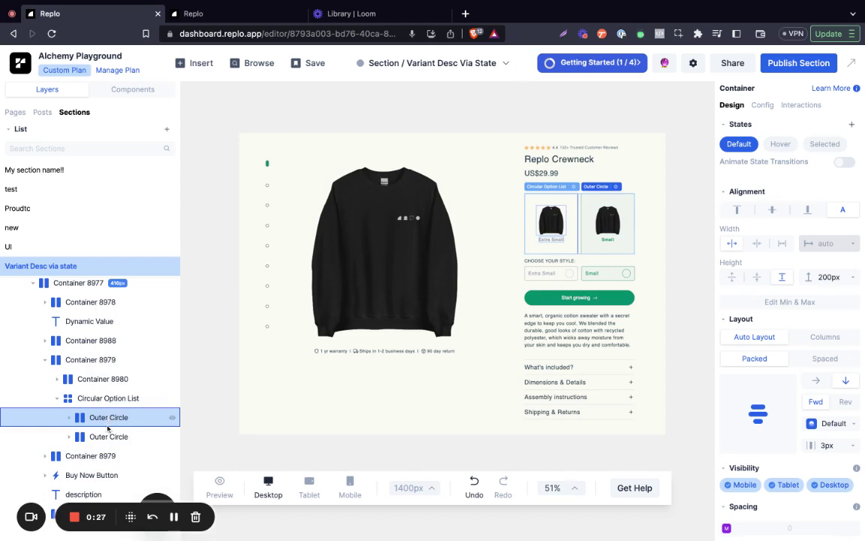
left_click(110, 438)
left_click(115, 418)
left_click(116, 431)
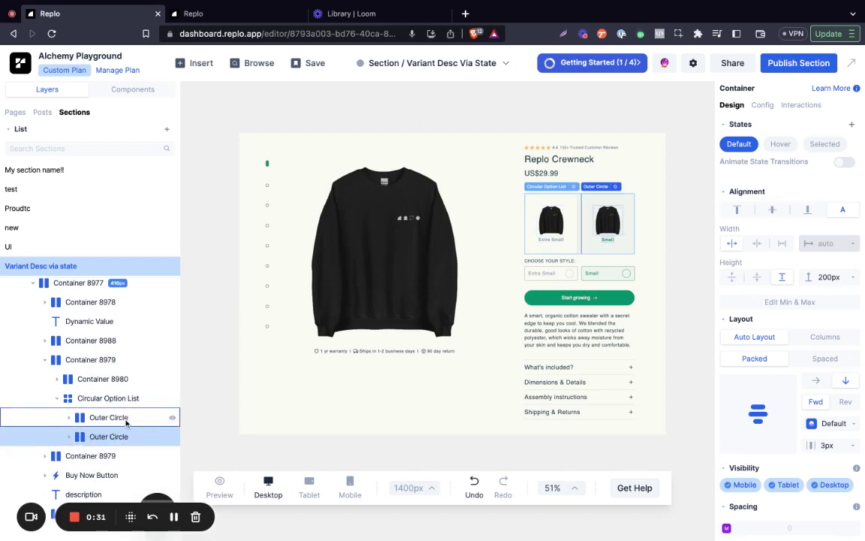
Step: Select the product description text block to view its Default, Extra Small and Small states
left_click(580, 335)
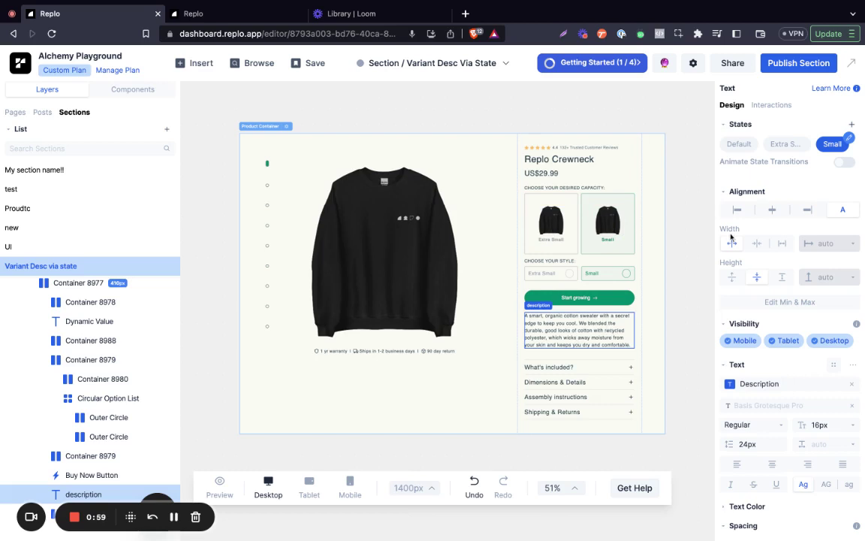
Step: Delete the description text's existing Extra Small and Small states
left_click(781, 144)
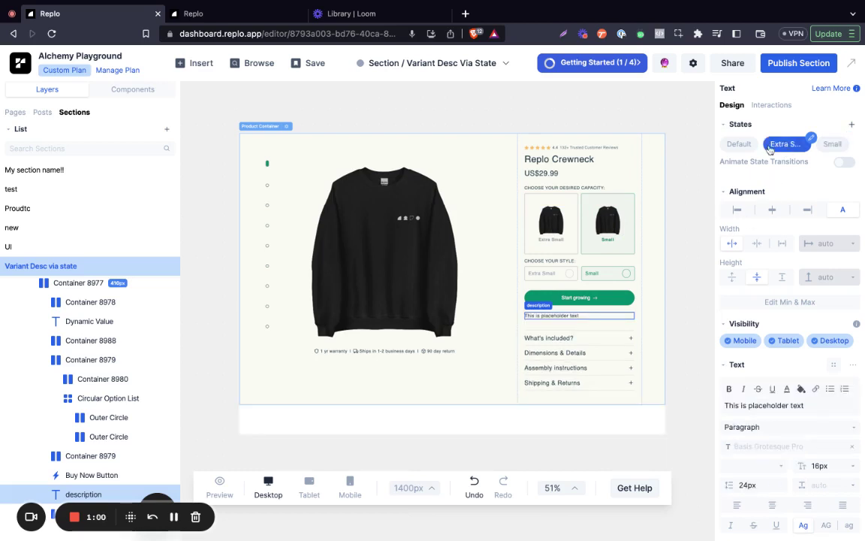
left_click(811, 138)
left_click(603, 184)
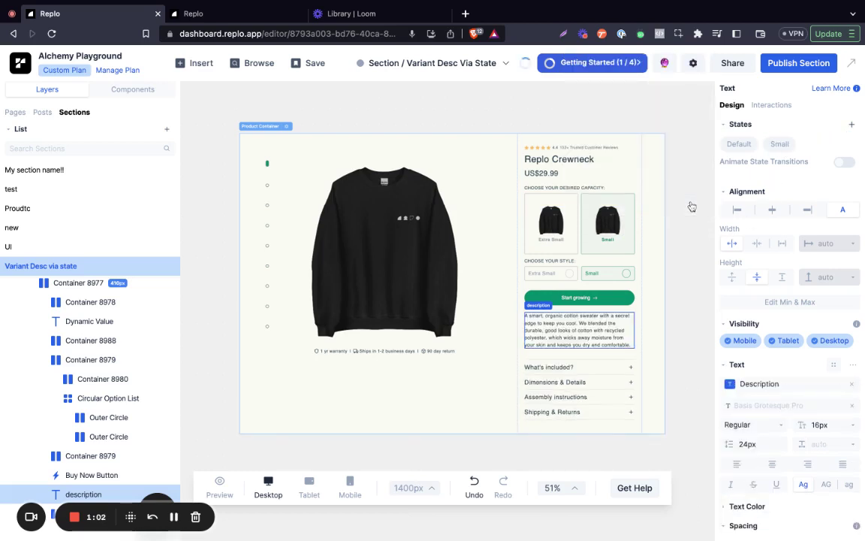
left_click(785, 145)
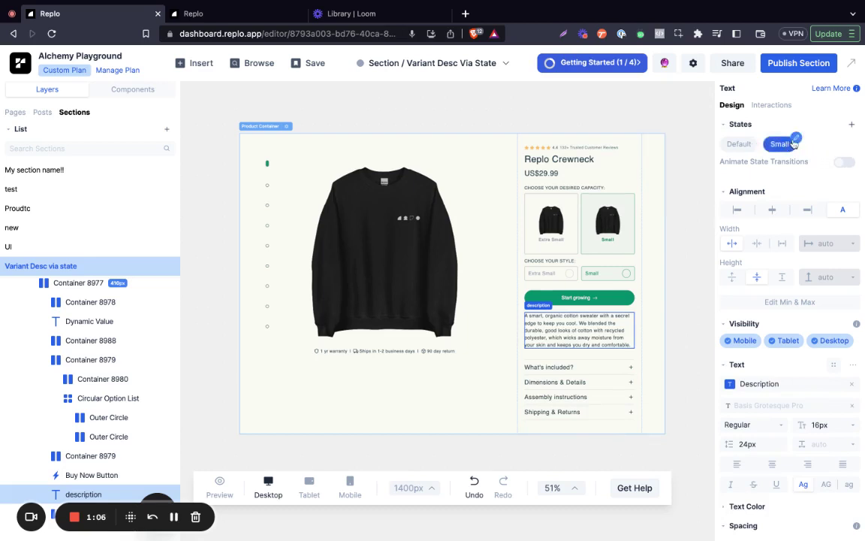
left_click(796, 139)
left_click(668, 204)
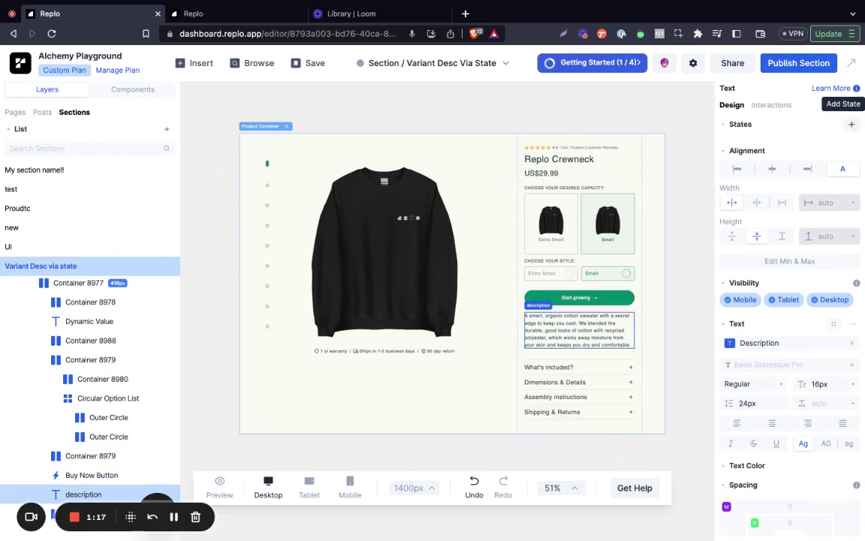
Step: Add a custom state to the description text and name it 'Extra Small'
left_click(851, 126)
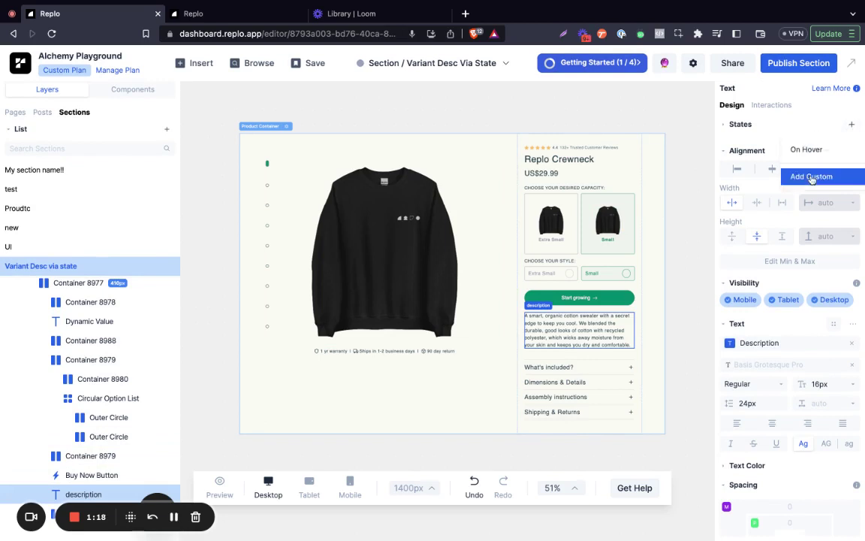
left_click(811, 178)
left_click(811, 139)
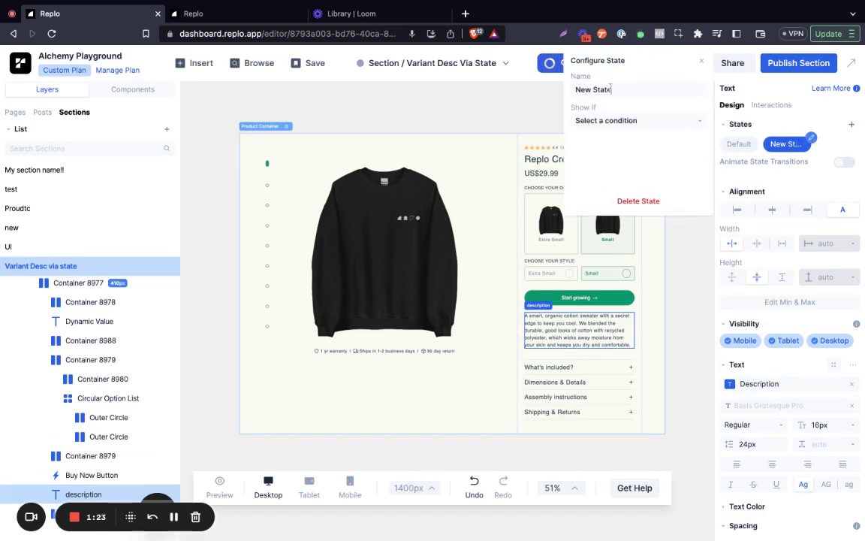
triple_click(575, 90)
type("Extra small")
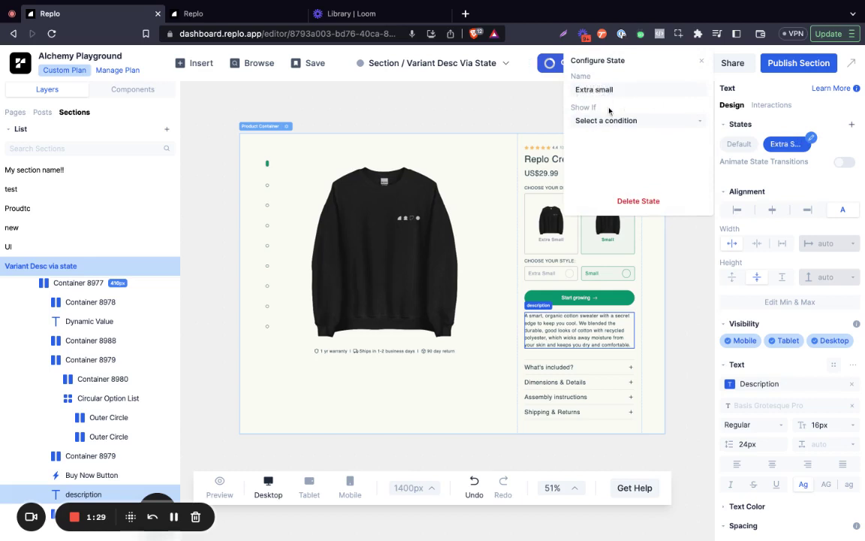
left_click(599, 89)
key("BackSpace")
type("S")
left_click(832, 142)
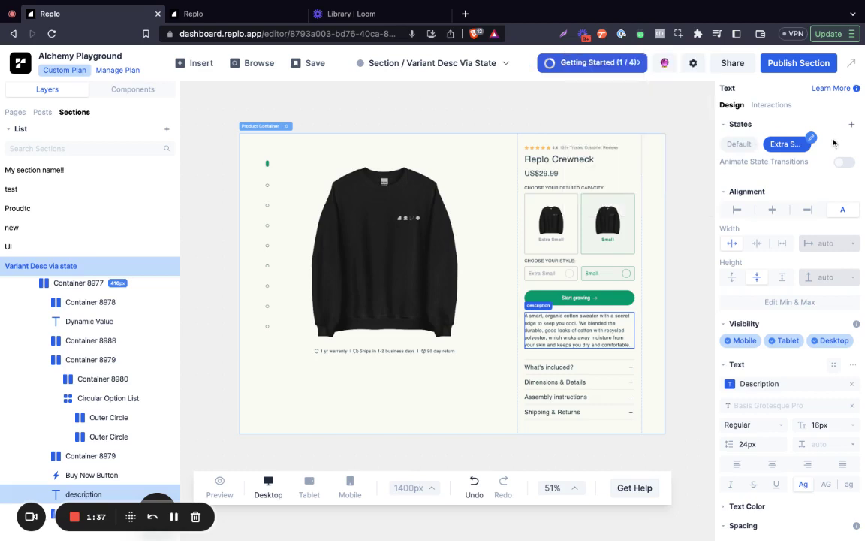
Step: Add a second custom state named 'Small' to the description text
left_click(851, 124)
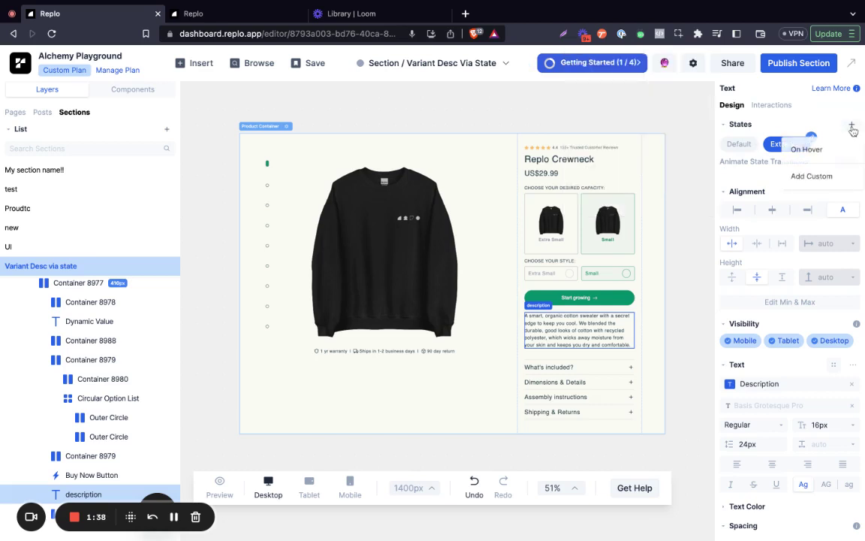
left_click(812, 176)
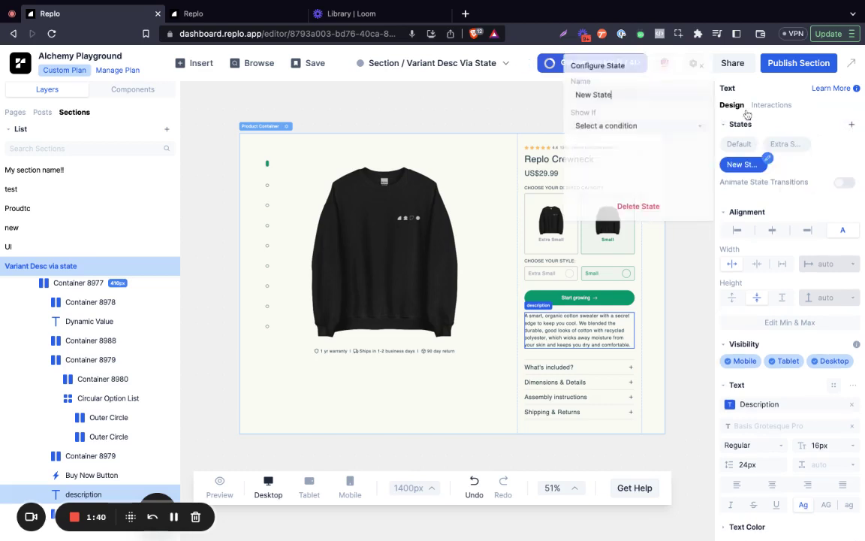
type("Small")
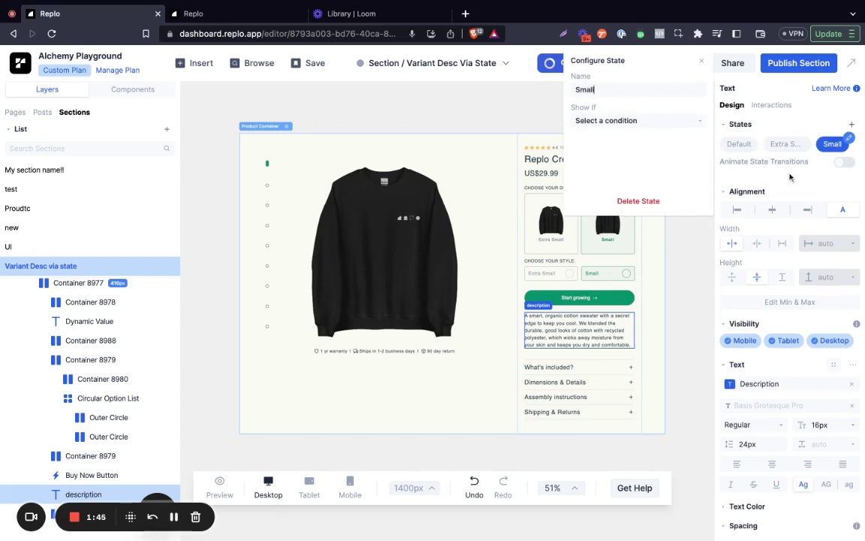
left_click(713, 161)
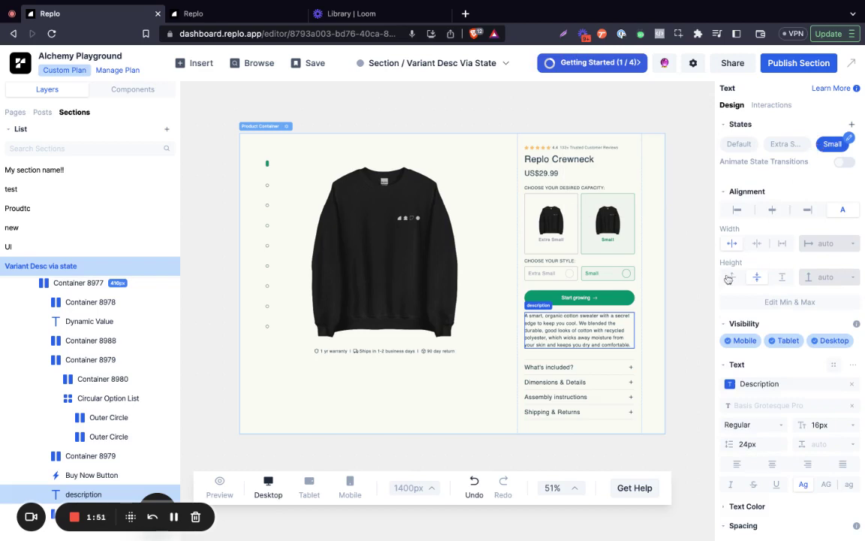
Step: In the Extra Small state, unlink the Description value and set the text to 'Extra small description'
left_click(785, 145)
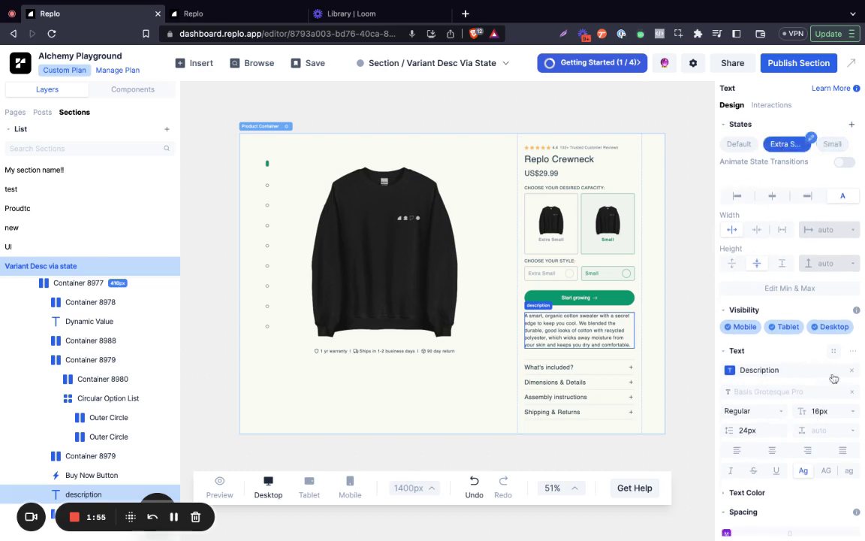
left_click(851, 384)
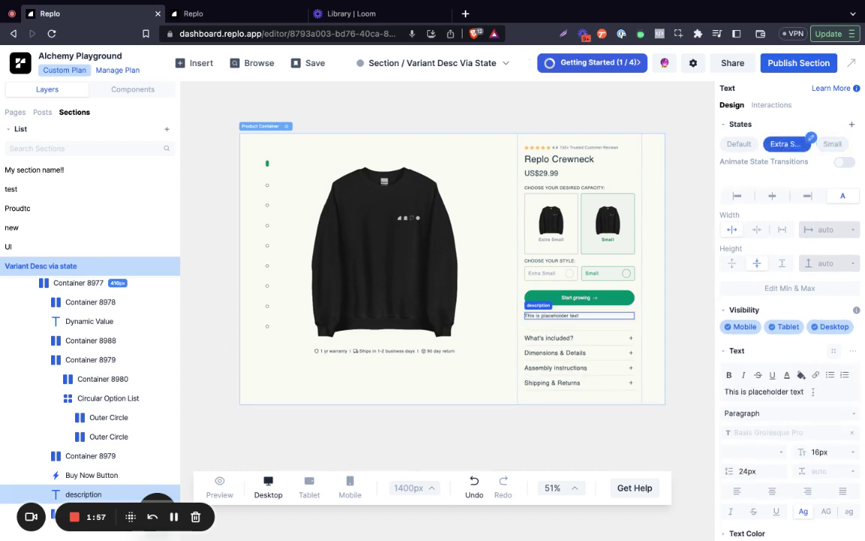
triple_click(792, 390)
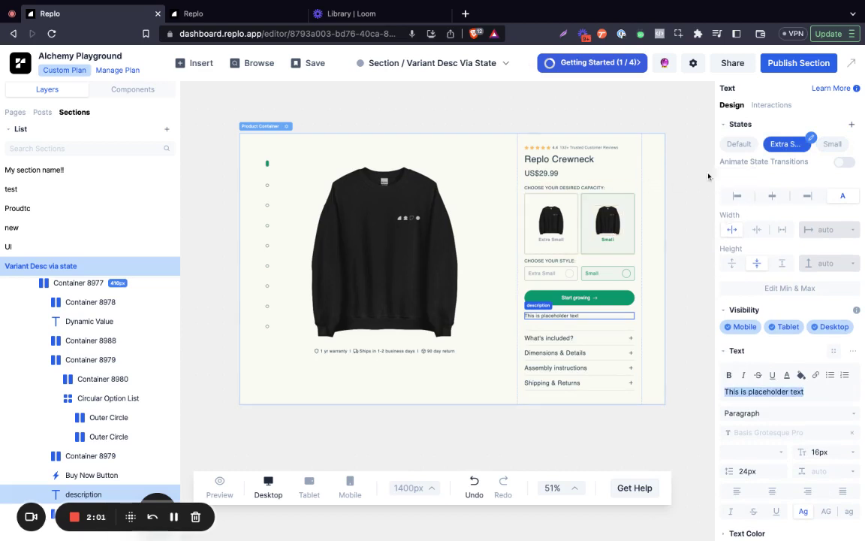
left_click(791, 151)
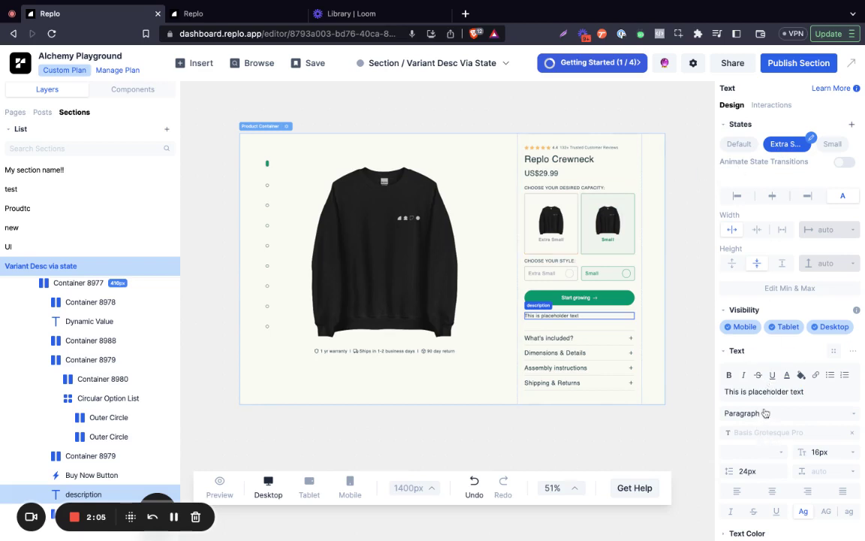
triple_click(811, 394)
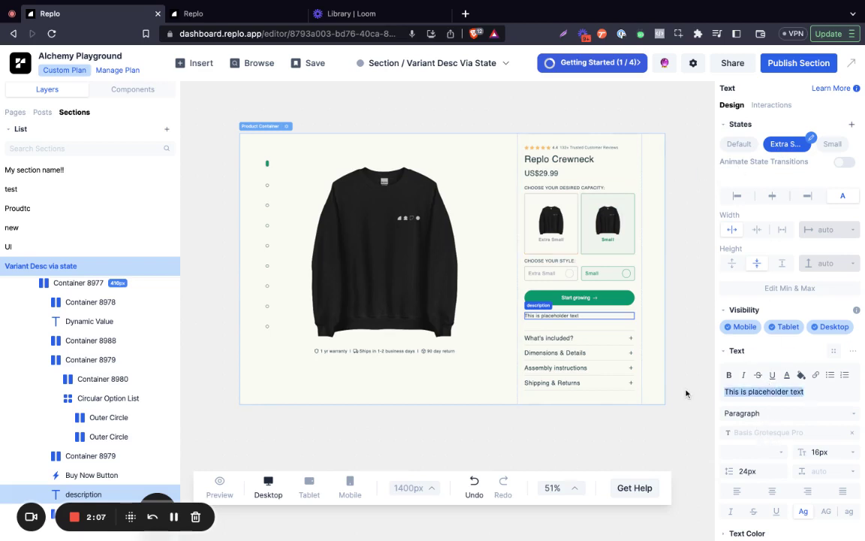
type("Etra")
key("BackSpace")
key("BackSpace")
key("BackSpace")
type("xtra small descri")
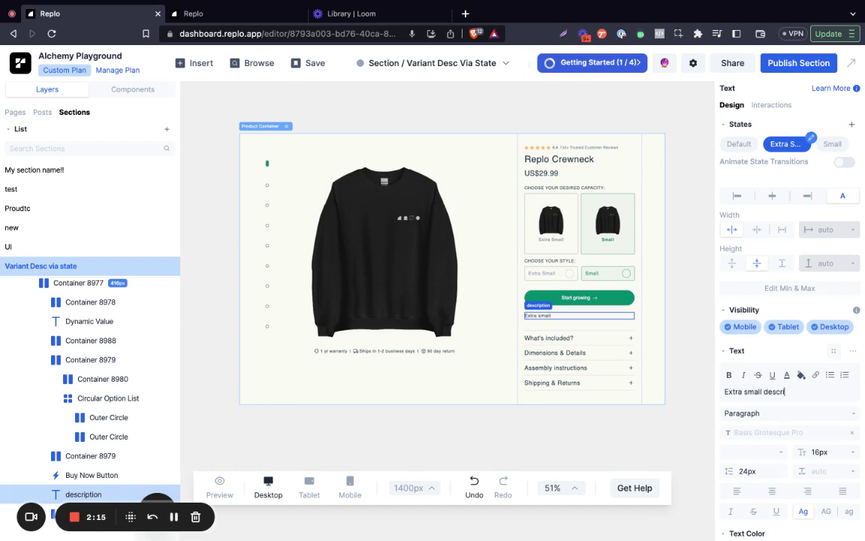
type("p")
key("BackSpace")
type("ption")
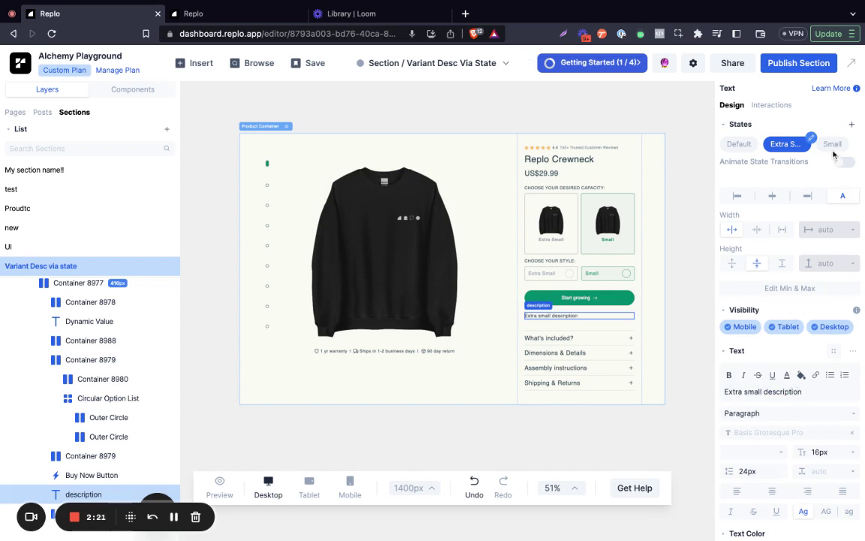
Step: In the Small state, unlink the Description value and set the text to 'Small description'
left_click(838, 144)
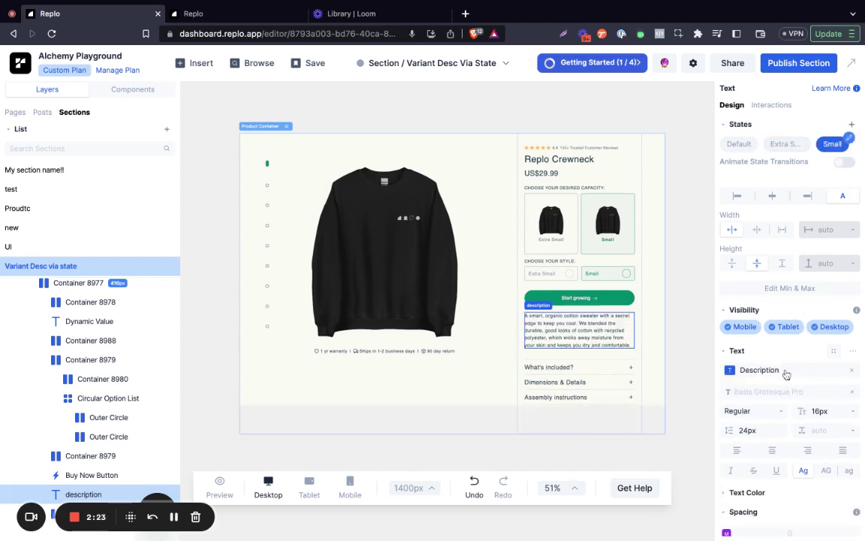
left_click(848, 370)
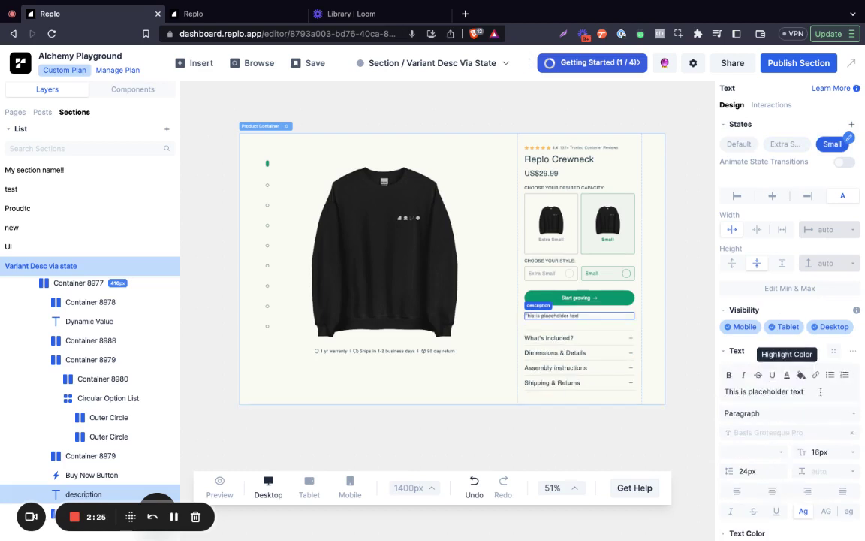
left_click_drag(813, 393, 707, 395)
type("Sma")
key("BackSpace")
type("mal")
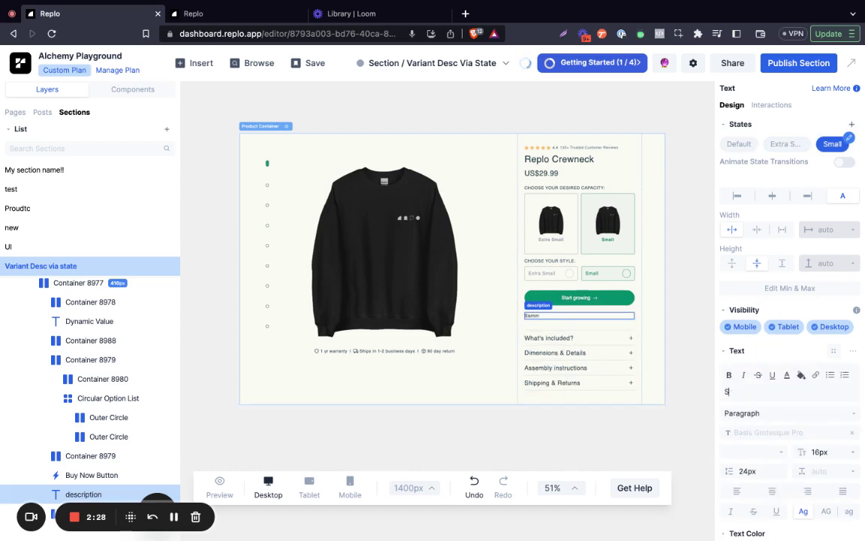
type("l descripti")
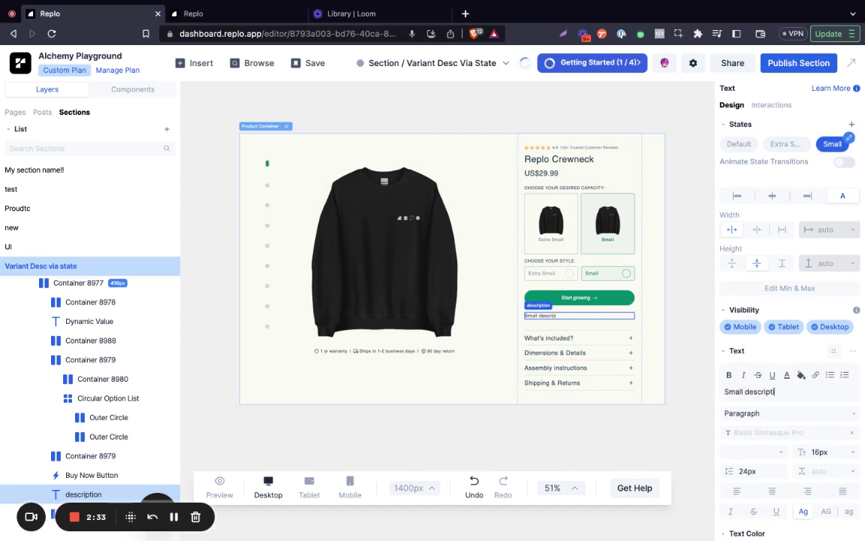
type("on")
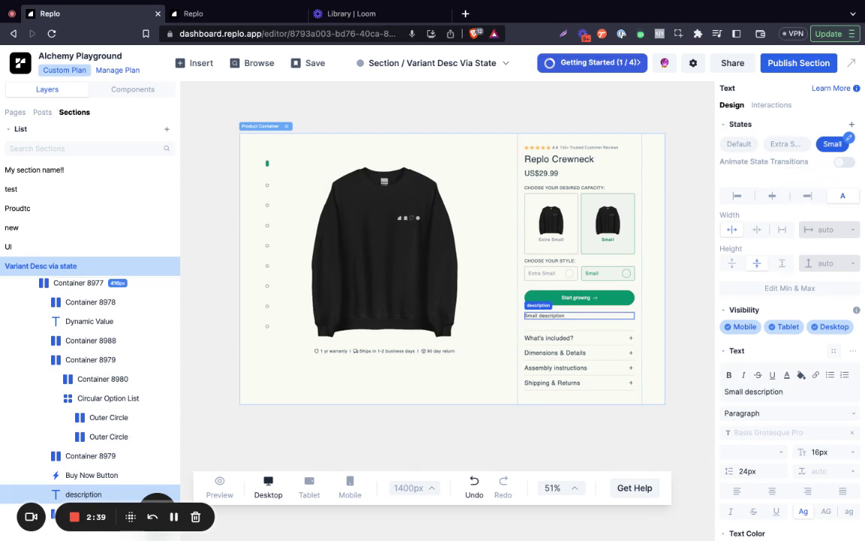
left_click(549, 210)
key("Escape")
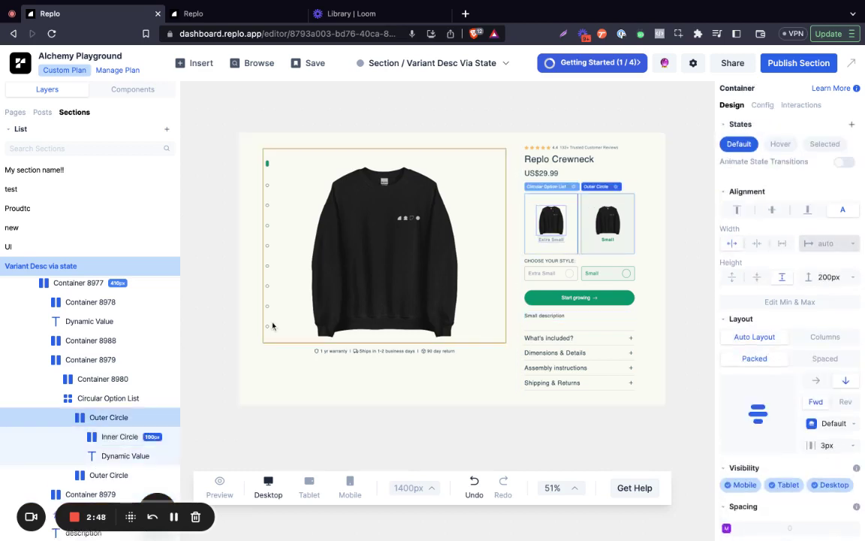
Step: Rename the first Outer Circle layer to 'Extra small'
left_click(116, 419)
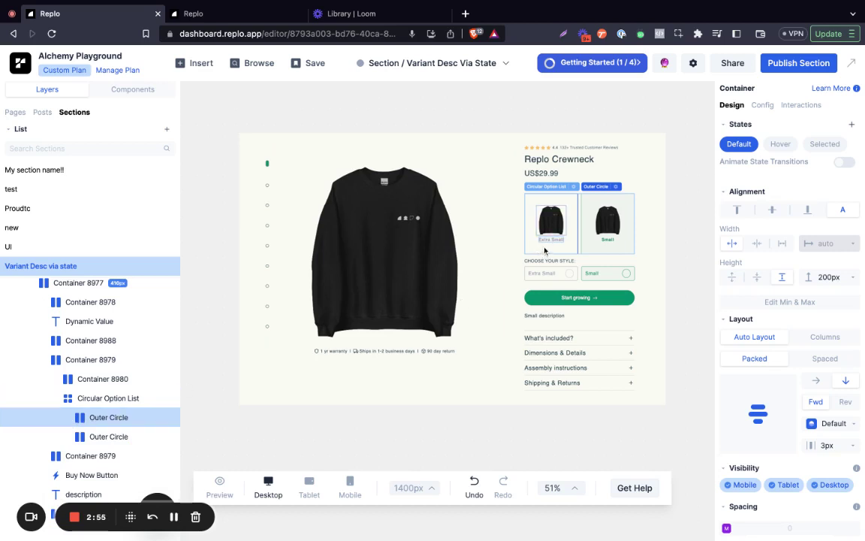
double_click(114, 418)
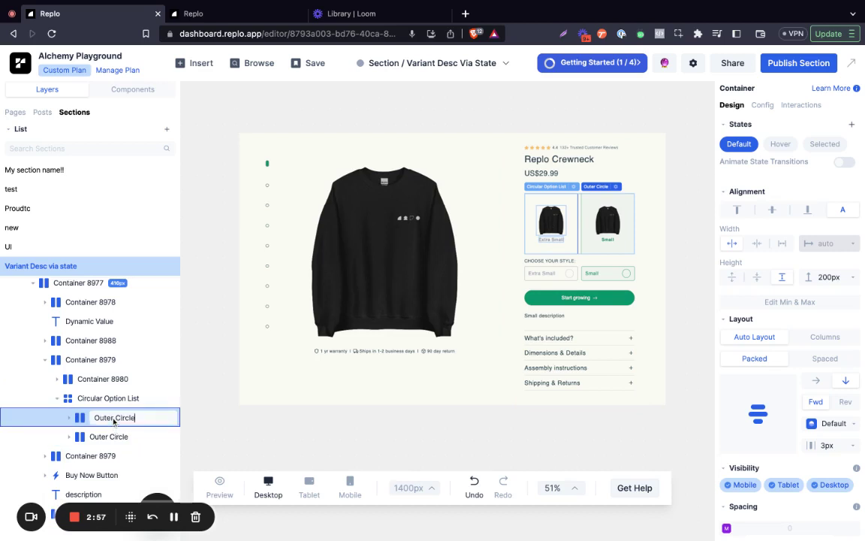
key("ctrl+a")
type("Extra small")
left_click(205, 440)
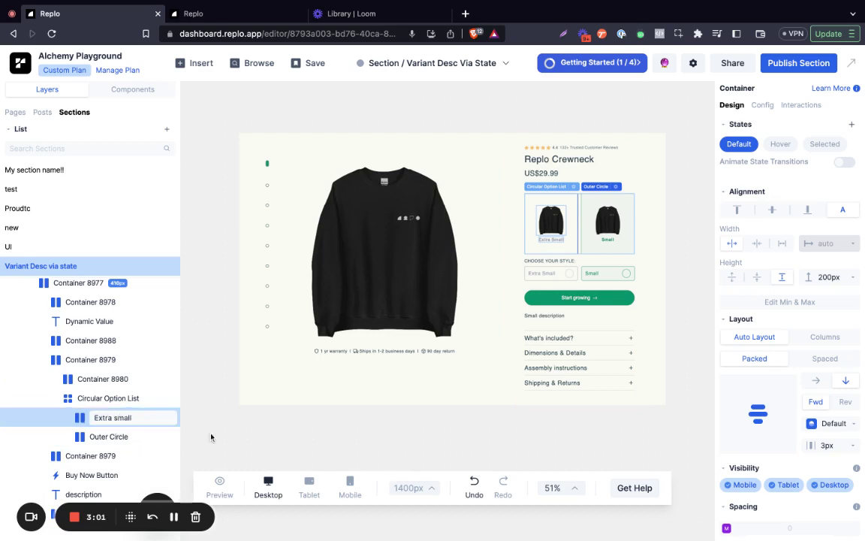
left_click(133, 416)
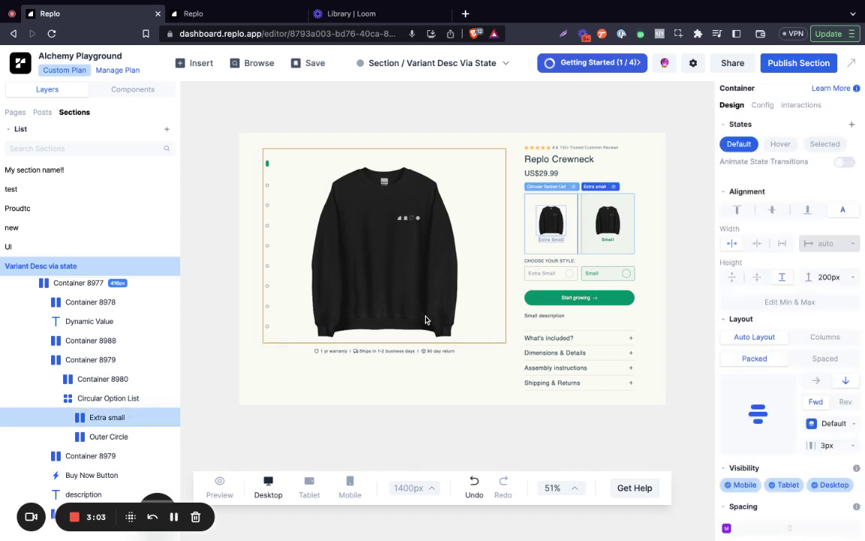
left_click(802, 105)
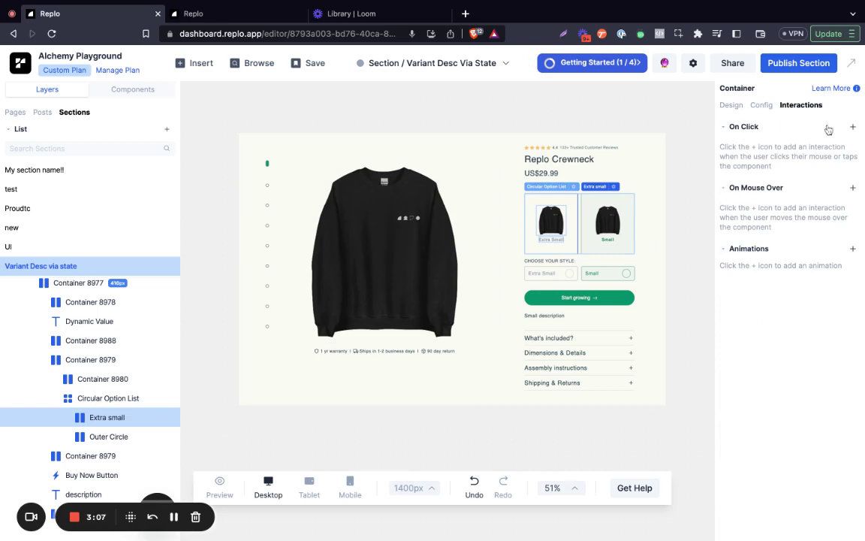
Step: Add and save an On Click Activate State action targeting the description's Extra Small state
left_click(853, 127)
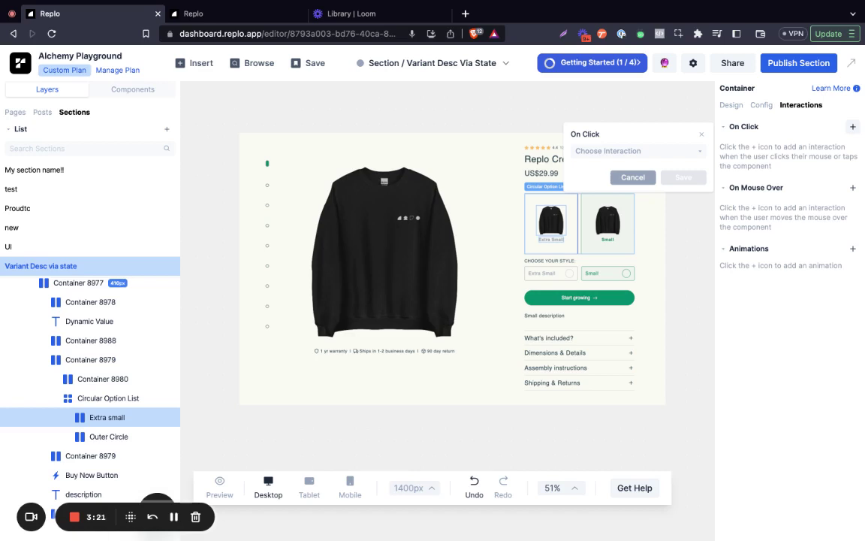
left_click(646, 152)
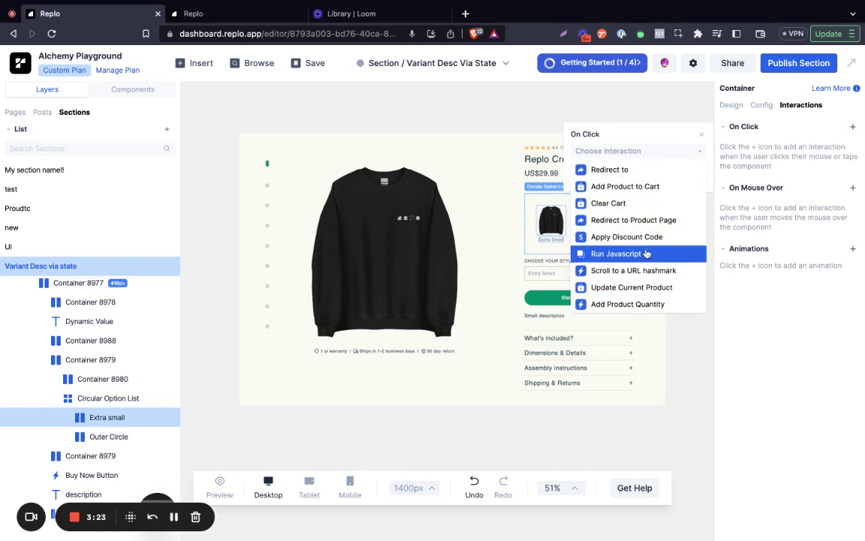
scroll(645, 254, "down", 2)
left_click(634, 303)
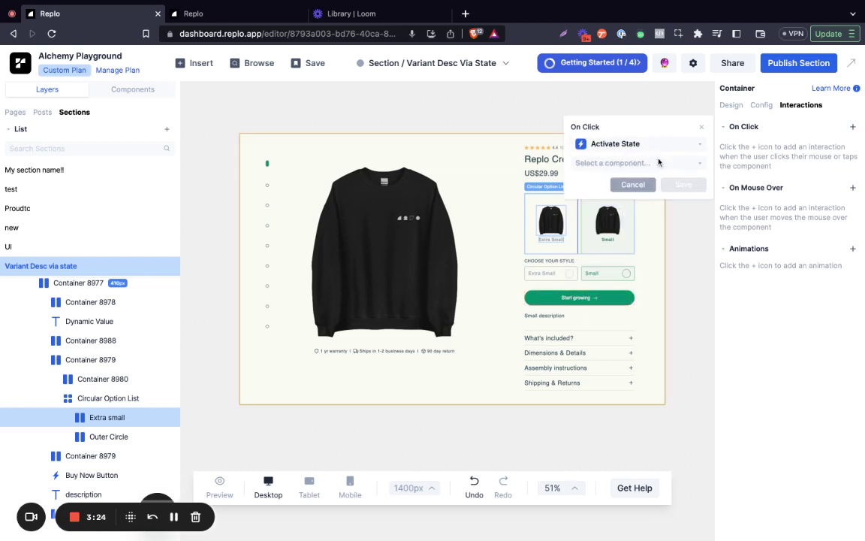
left_click(659, 162)
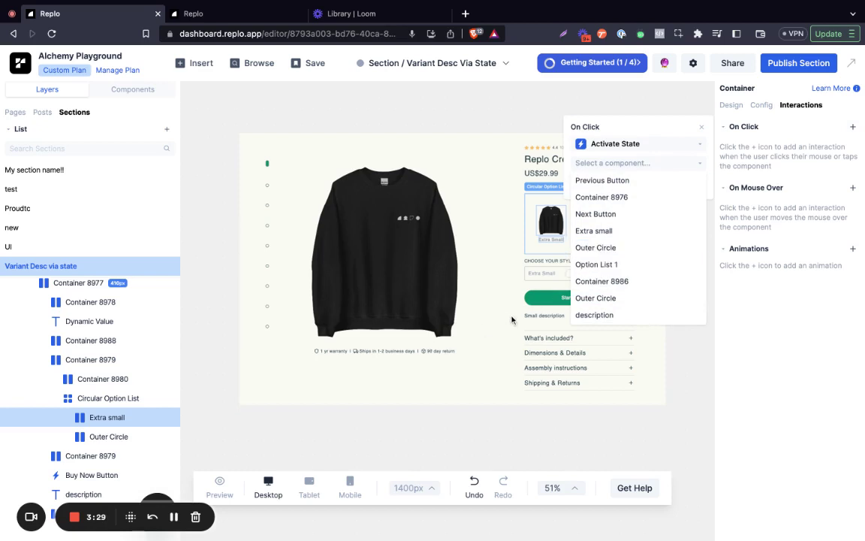
left_click(605, 316)
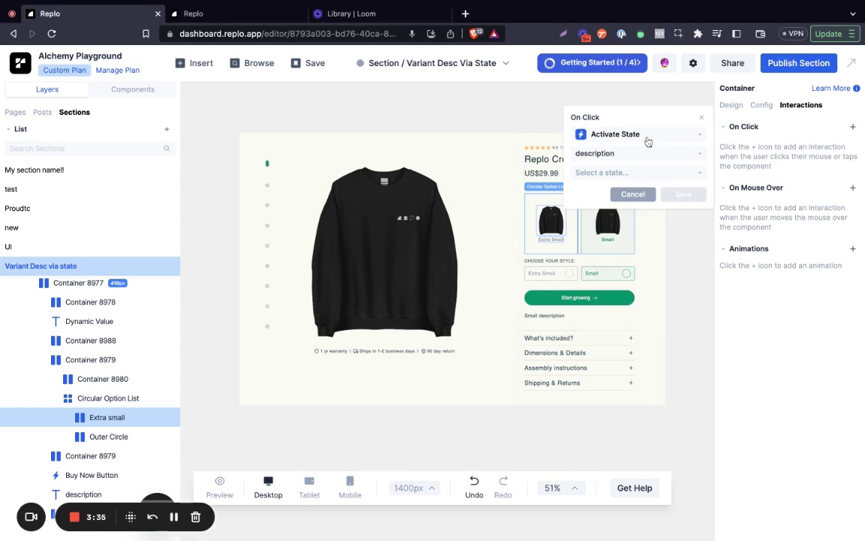
left_click(631, 173)
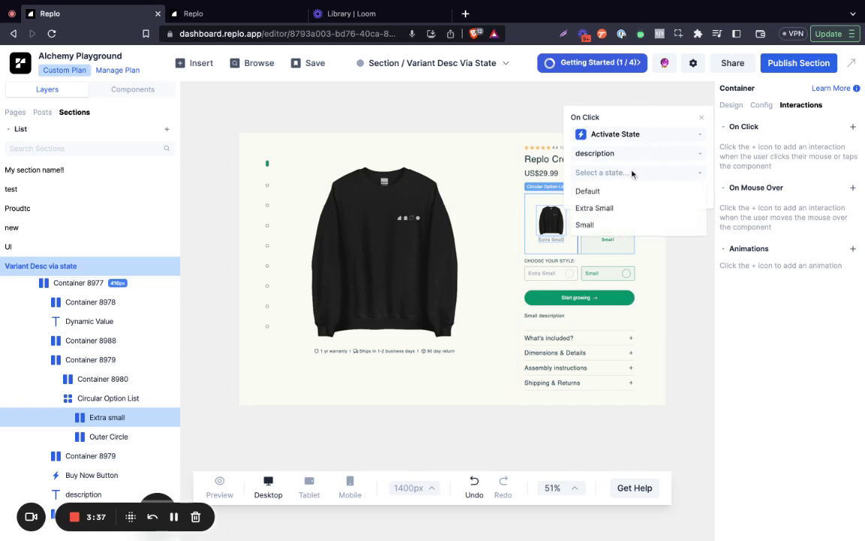
left_click(611, 209)
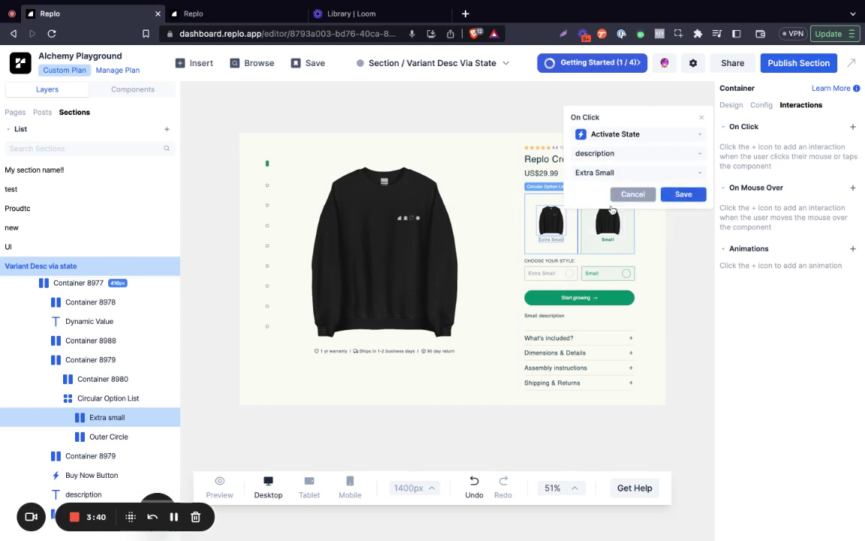
left_click(678, 193)
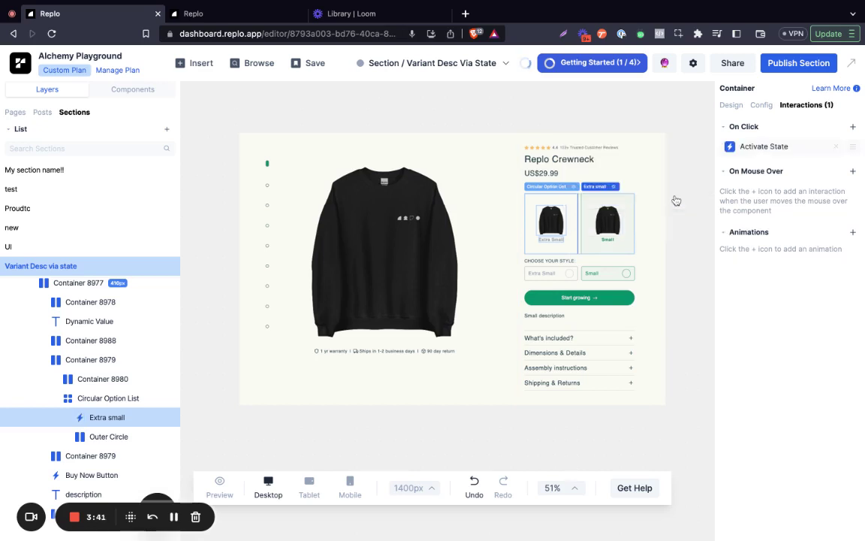
Step: Rename the second Outer Circle layer to 'Small'
left_click(111, 436)
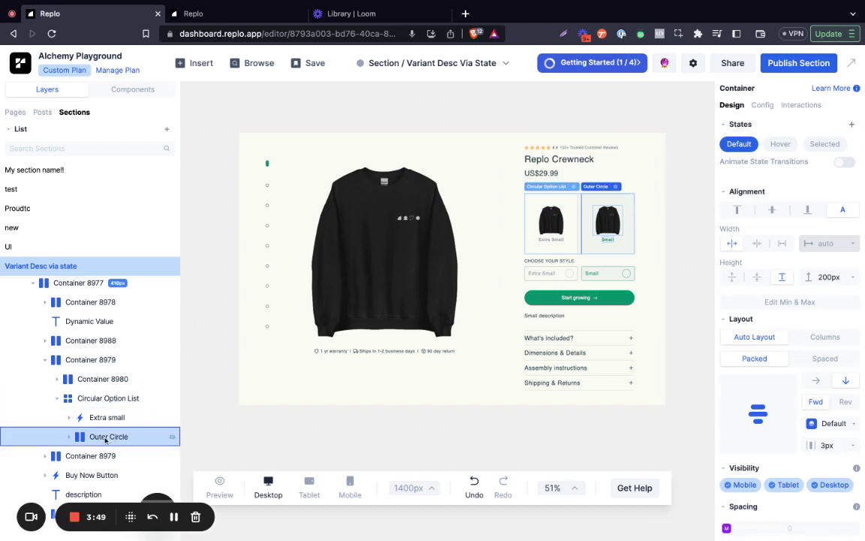
double_click(103, 437)
key("super+a")
type("Small")
left_click(189, 422)
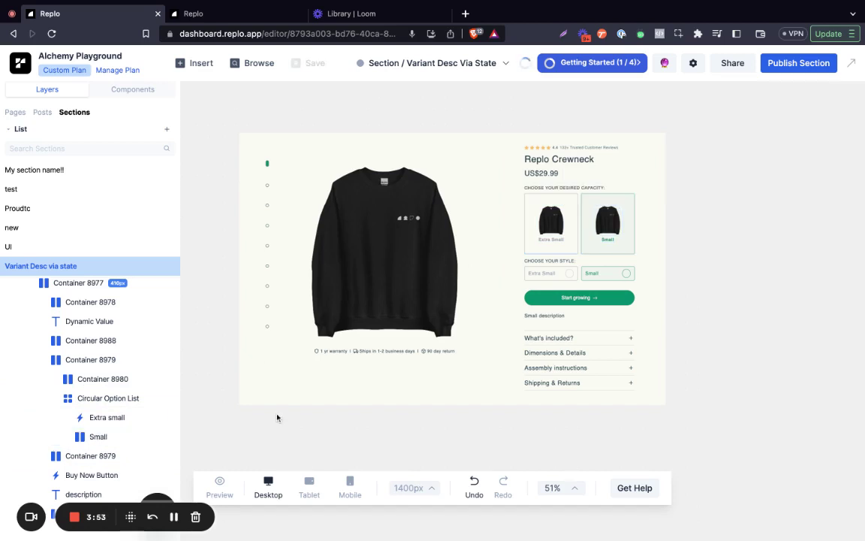
left_click(132, 437)
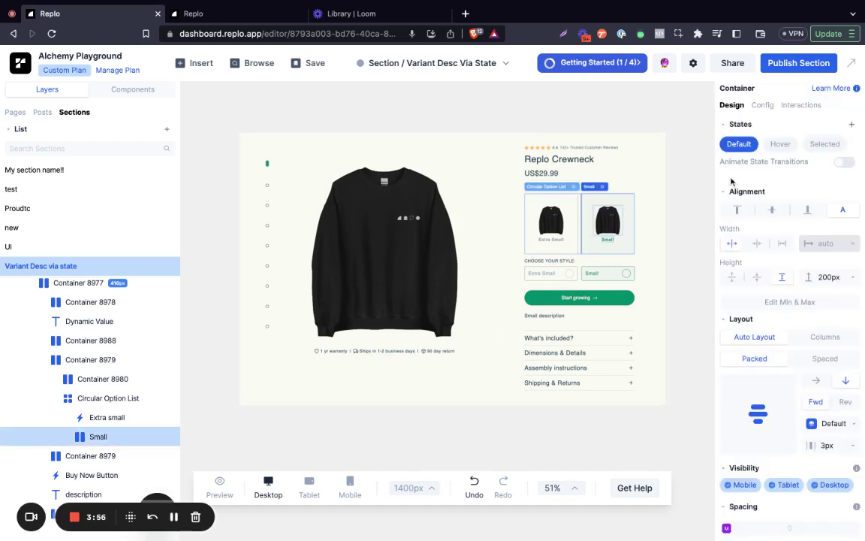
Step: Add an On Click Activate State interaction targeting the description's Small state and save it
left_click(796, 105)
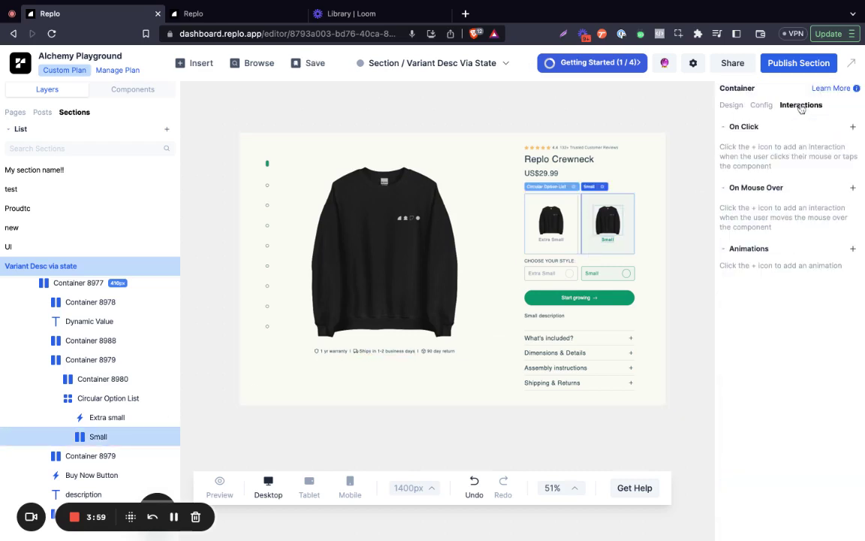
left_click(853, 128)
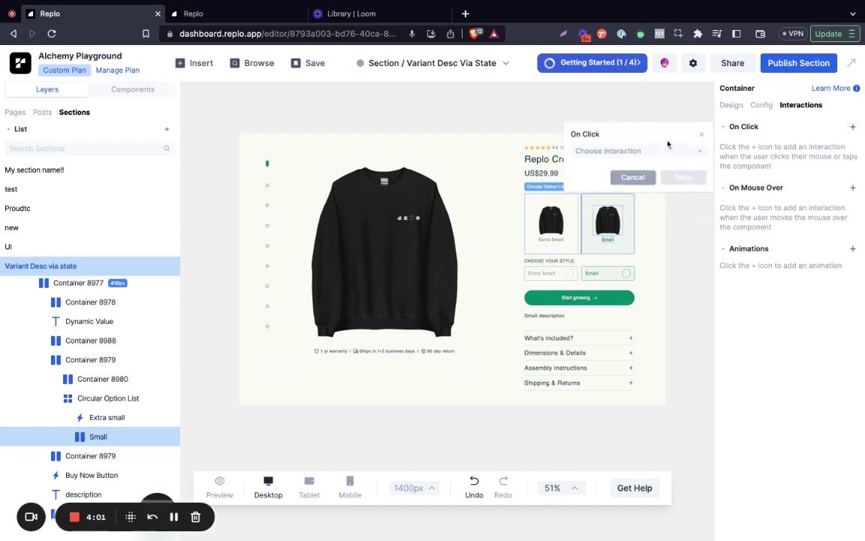
left_click(649, 152)
scroll(639, 259, "down", 3)
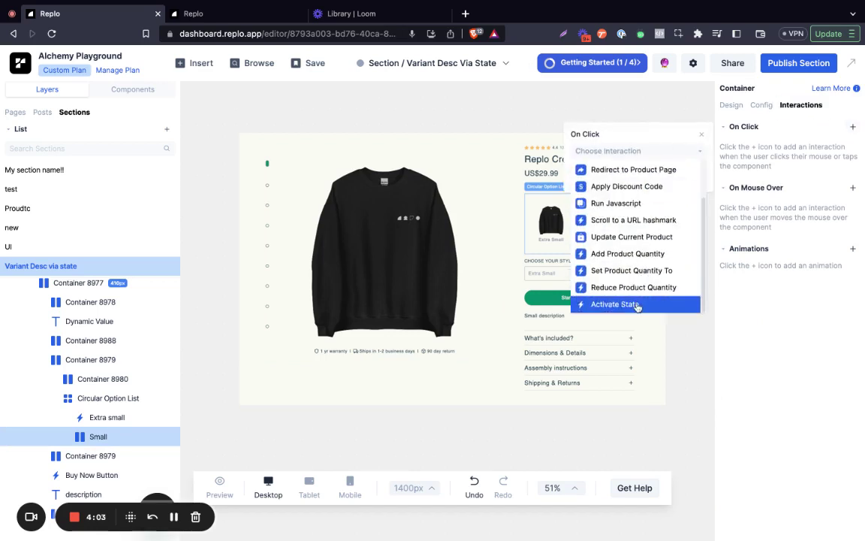
left_click(629, 303)
left_click(663, 163)
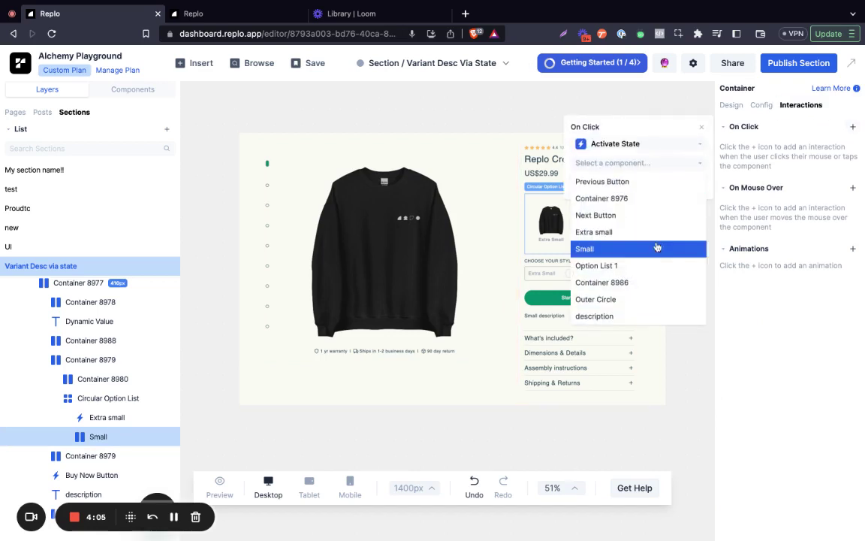
left_click(642, 322)
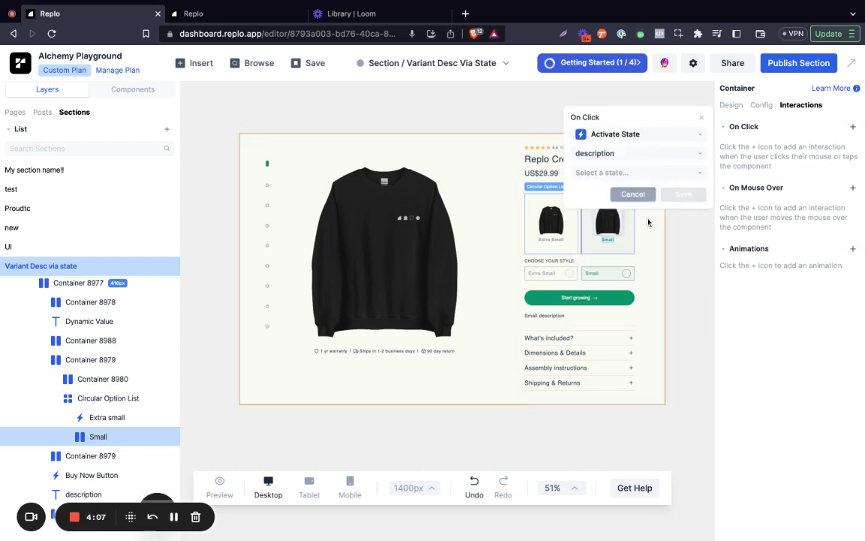
left_click(635, 172)
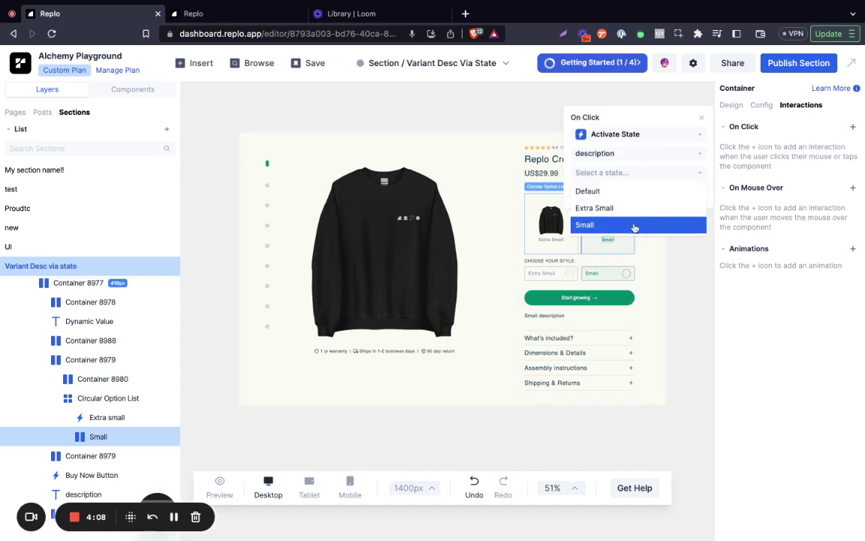
left_click(634, 226)
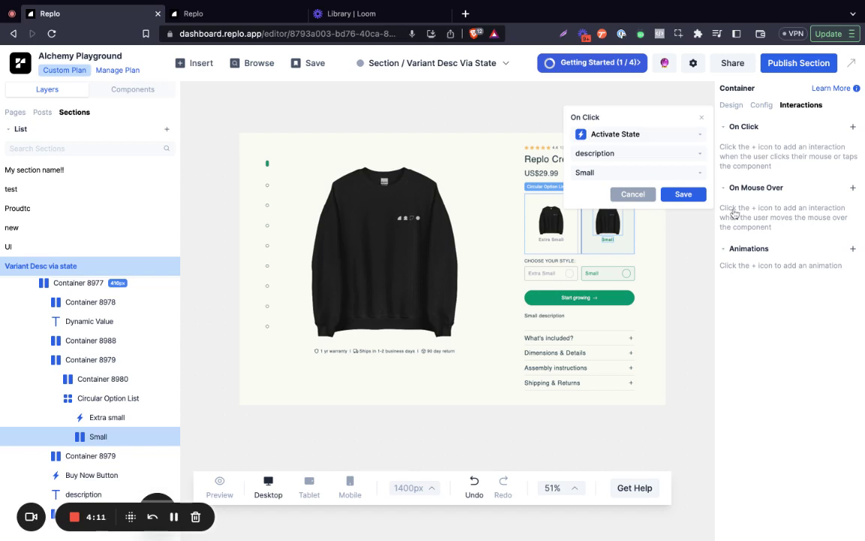
left_click(683, 193)
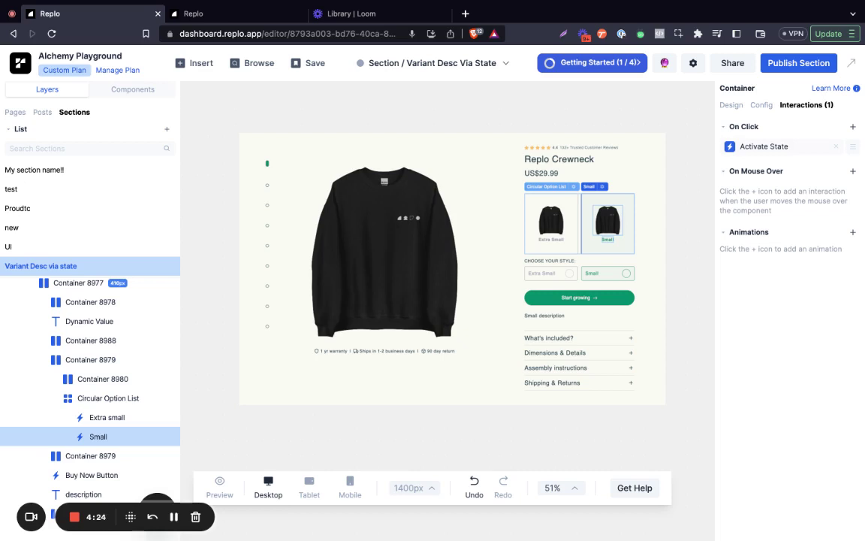
Step: Preview the section and test the Extra Small and Small cards to confirm the description switches
left_click(219, 486)
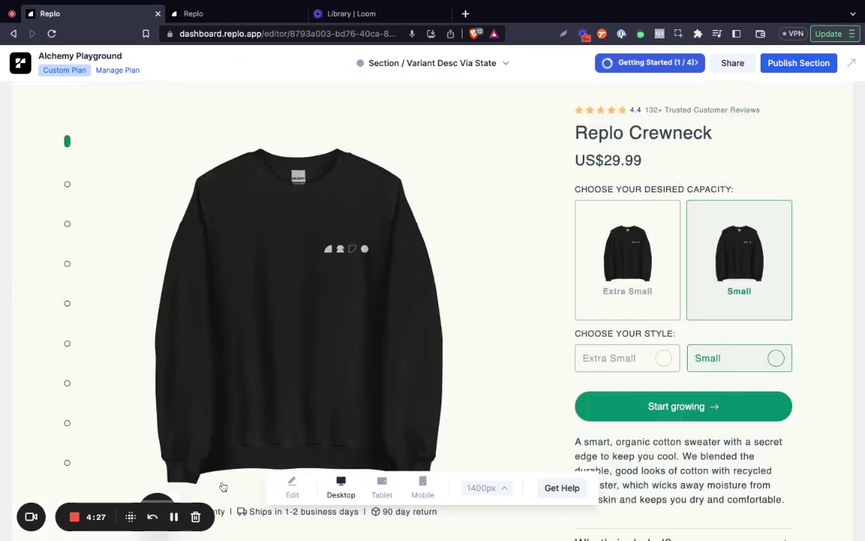
left_click(603, 236)
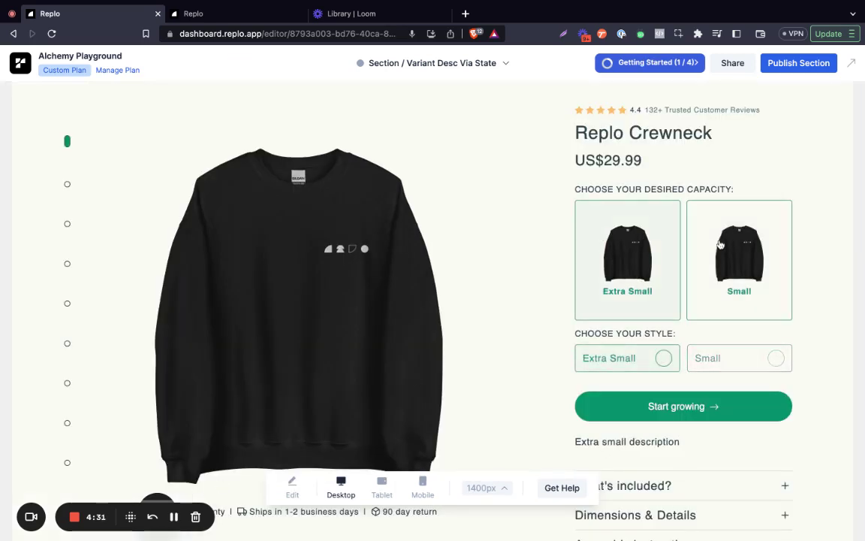
left_click(750, 251)
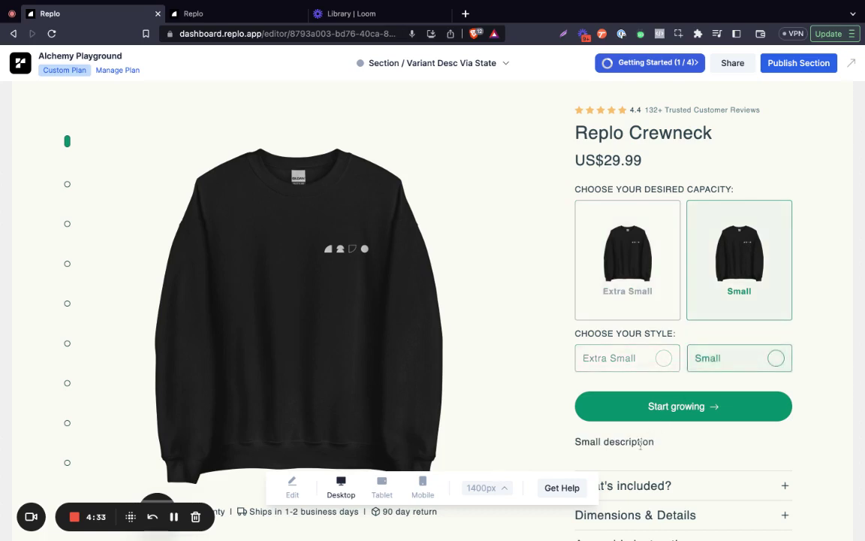